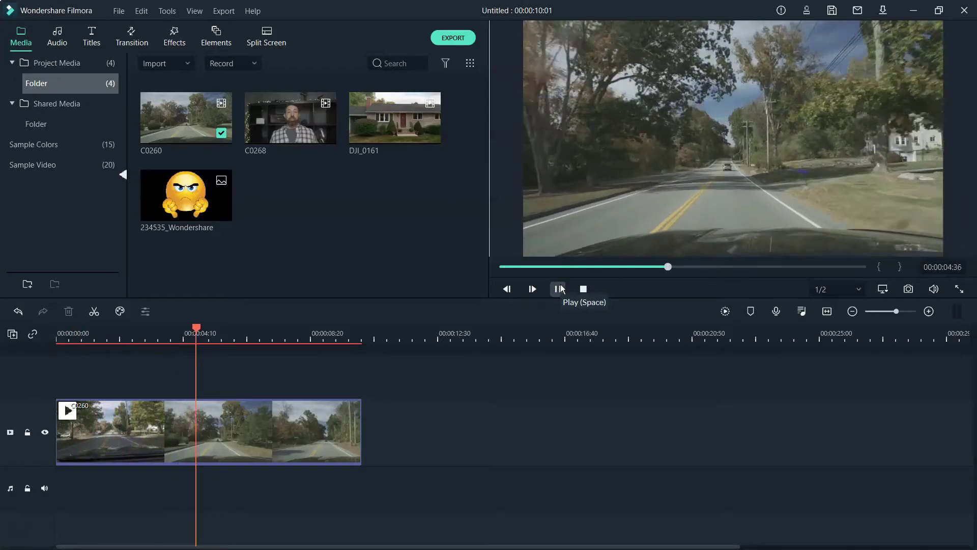
# Step: Pause playback, return the playhead to the start, and turn on motion tracking for the C0260 clip
pyautogui.click(559, 288)
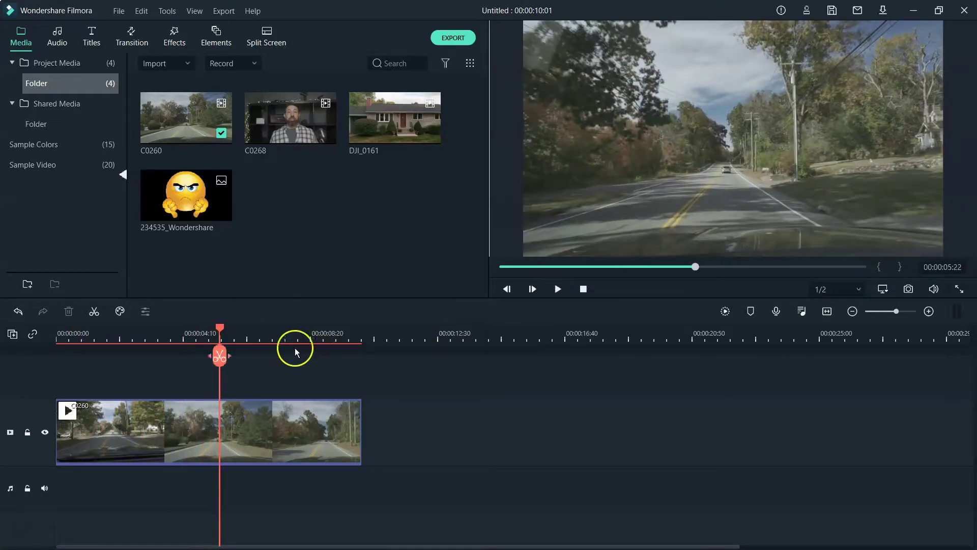
pyautogui.moveTo(219, 324); pyautogui.dragTo(44, 360)
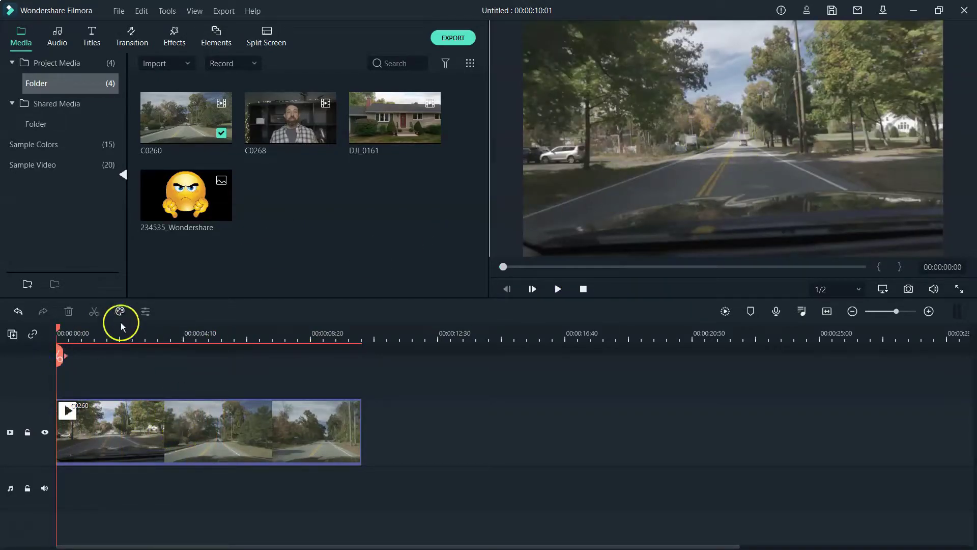
pyautogui.click(105, 418)
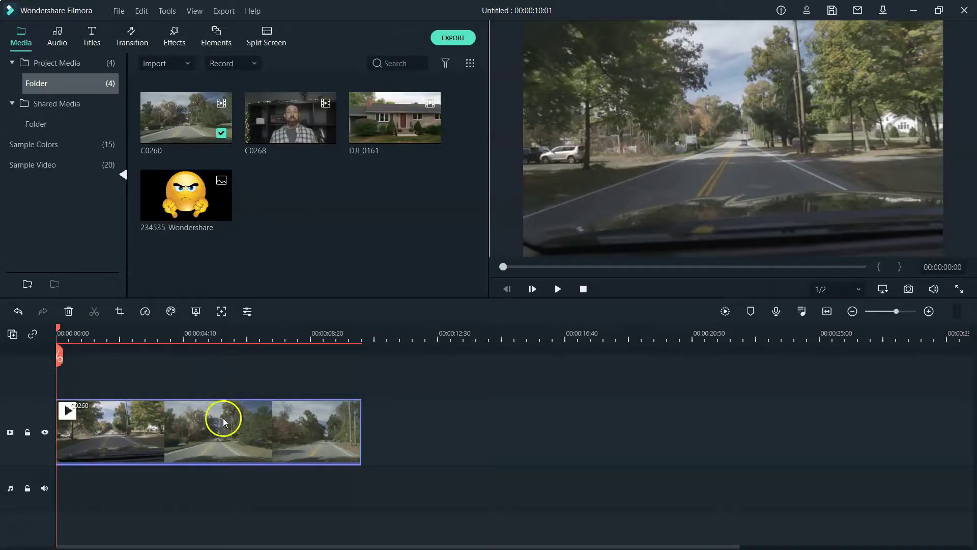
pyautogui.click(222, 311)
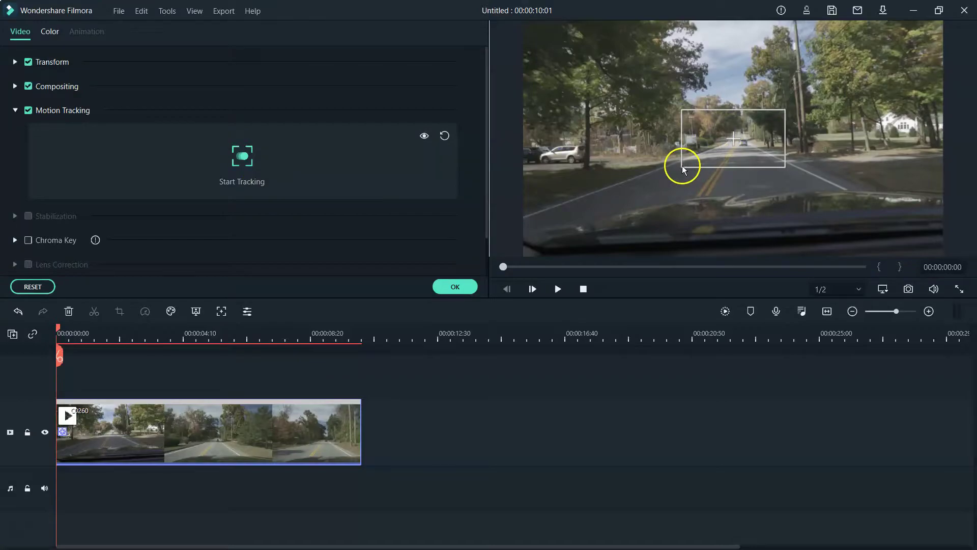
# Step: Shrink the motion tracking box and position it tightly around the car driving ahead
pyautogui.click(698, 142)
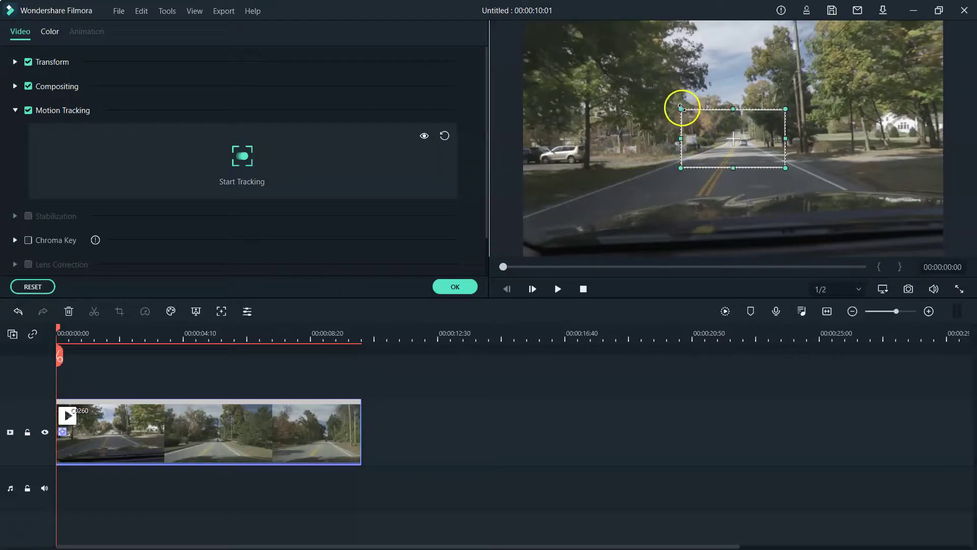
pyautogui.moveTo(682, 167); pyautogui.dragTo(791, 122)
pyautogui.moveTo(738, 137)
pyautogui.mouseDown()
pyautogui.moveTo(755, 151)
pyautogui.moveTo(742, 143)
pyautogui.mouseUp()
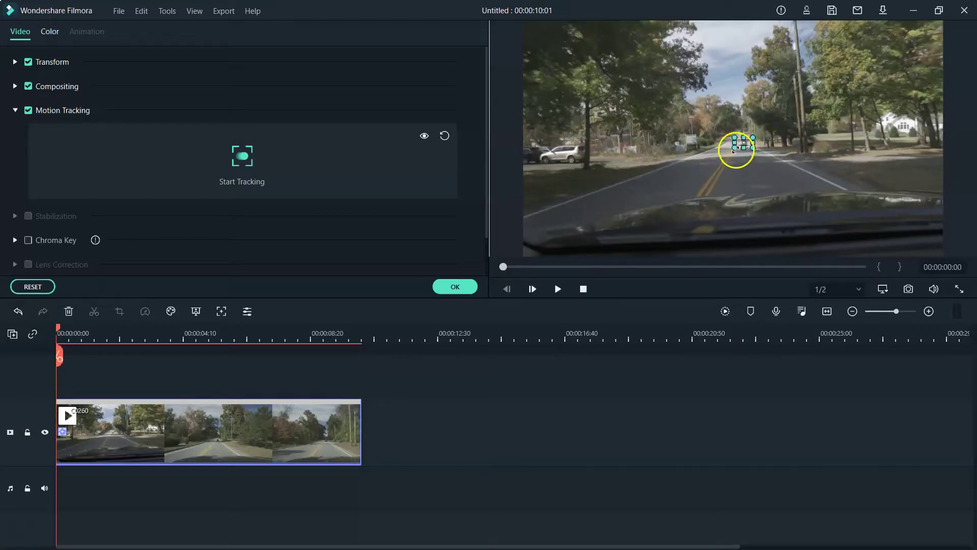
pyautogui.moveTo(737, 148); pyautogui.dragTo(736, 147)
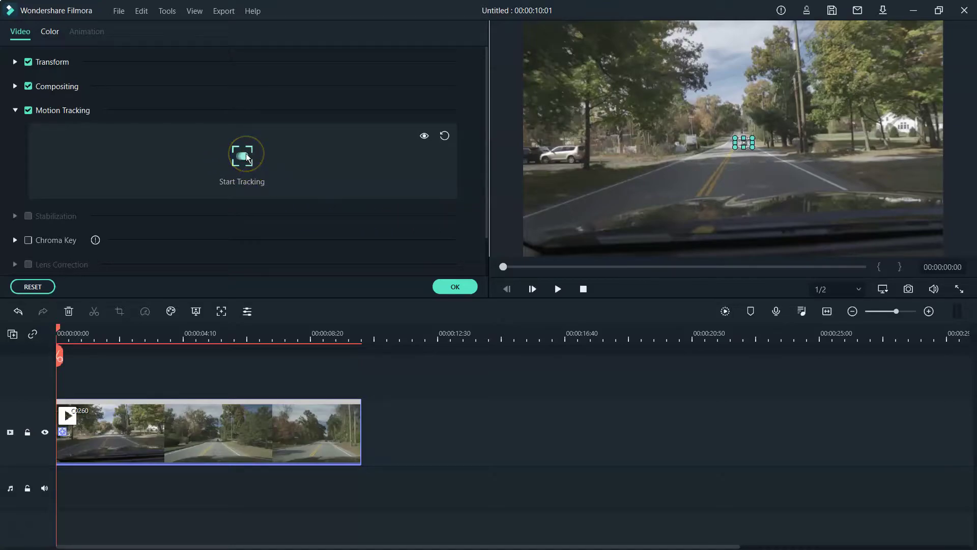
# Step: Run the motion tracking on the car and confirm the settings with the linked object left at None
pyautogui.click(266, 170)
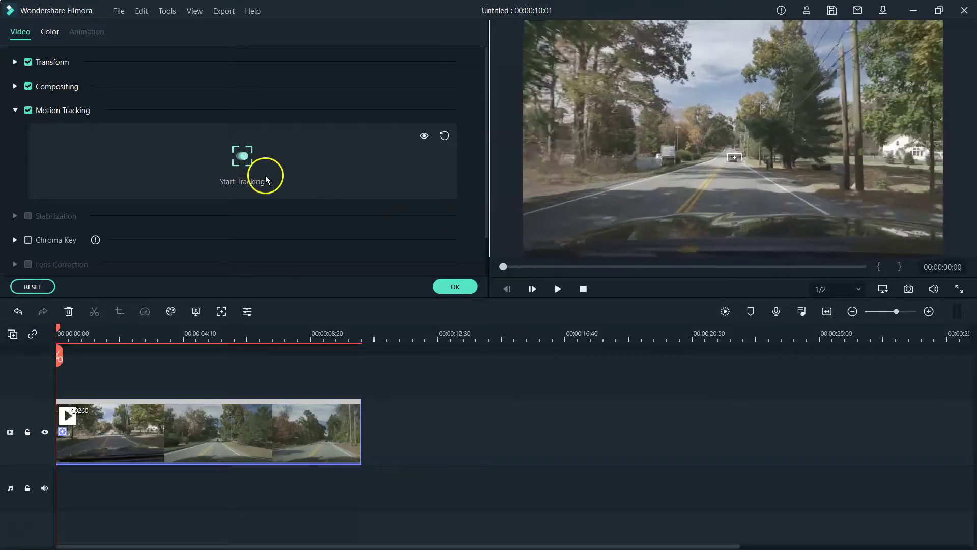
pyautogui.click(645, 203)
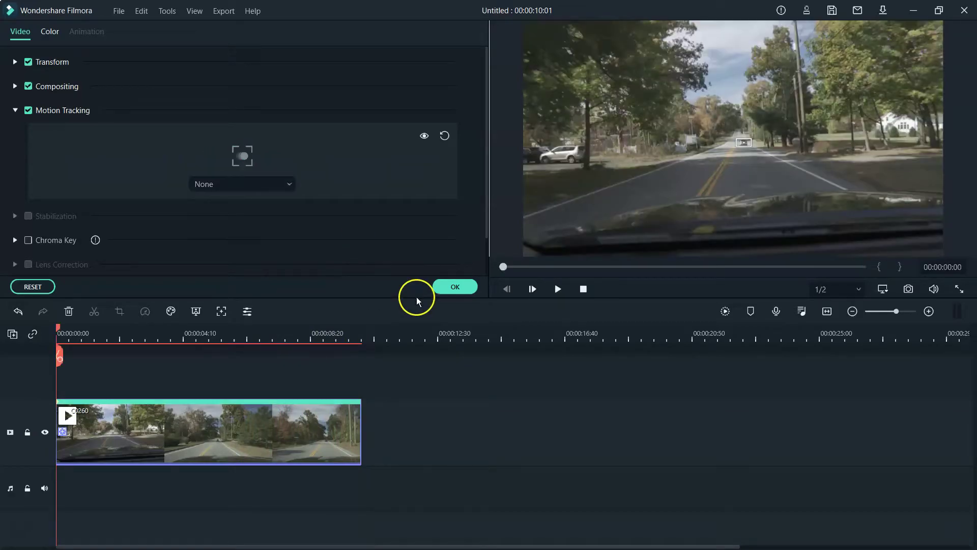
pyautogui.click(283, 183)
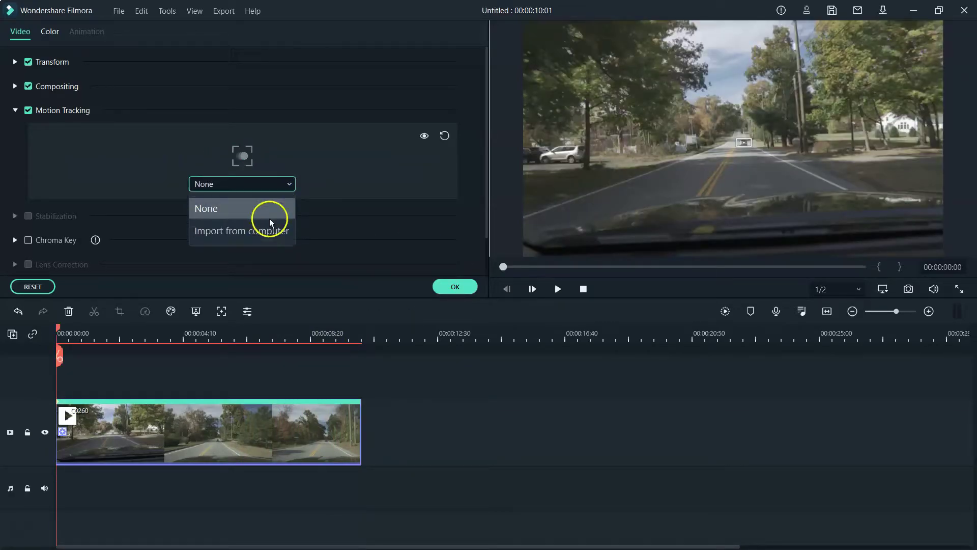
pyautogui.click(272, 184)
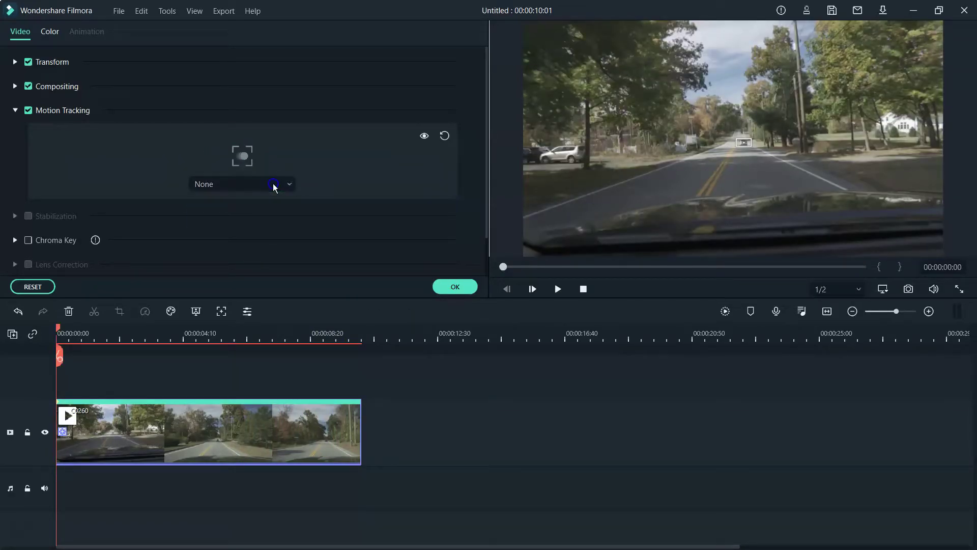
pyautogui.click(445, 287)
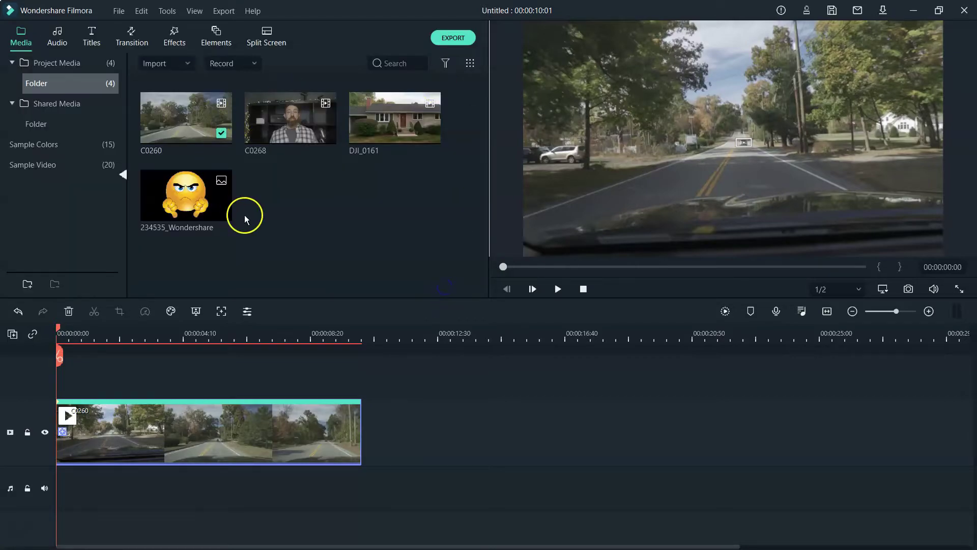
# Step: Add the 234535_Wondershare image on a track above the start of C0260 and shrink it to sit just above the car
pyautogui.click(195, 197)
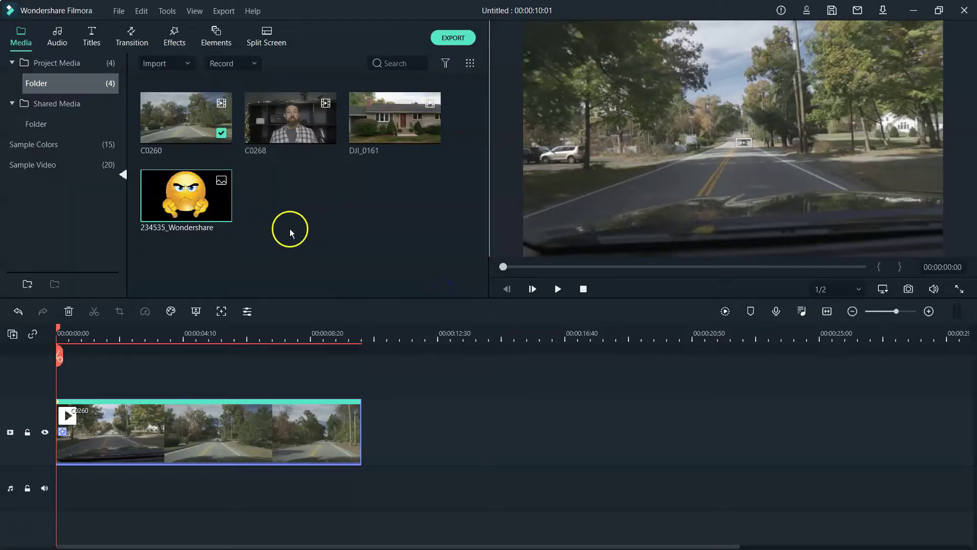
pyautogui.moveTo(189, 200); pyautogui.dragTo(61, 374)
pyautogui.click(686, 142)
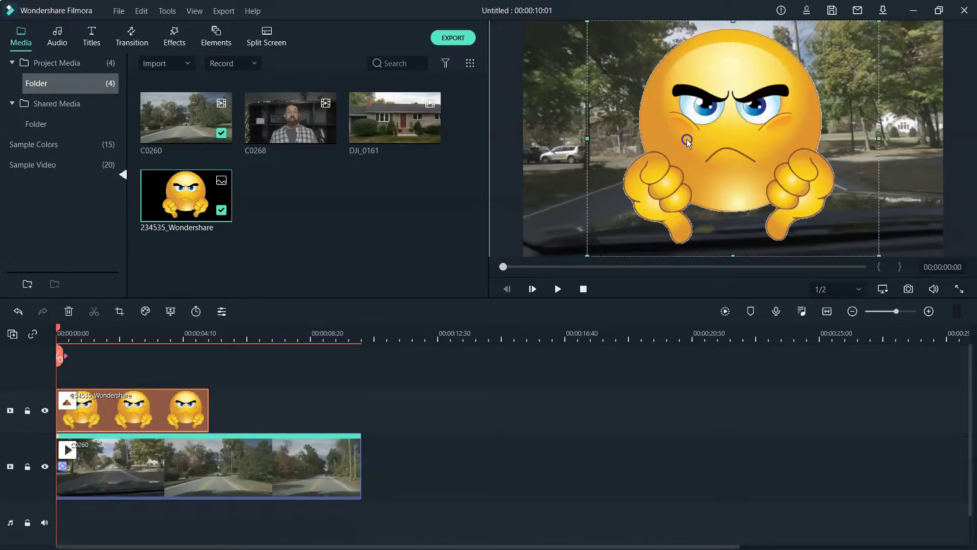
pyautogui.moveTo(586, 255); pyautogui.dragTo(751, 109)
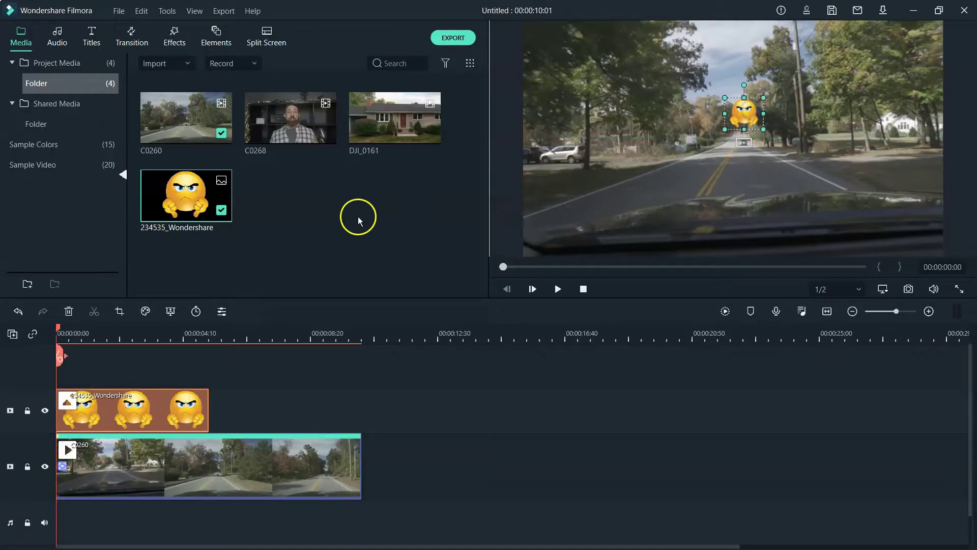
# Step: Extend the emoji clip to the end of C0260 and link 234535_Wondershare to that clip's motion tracking
pyautogui.moveTo(213, 404); pyautogui.dragTo(360, 386)
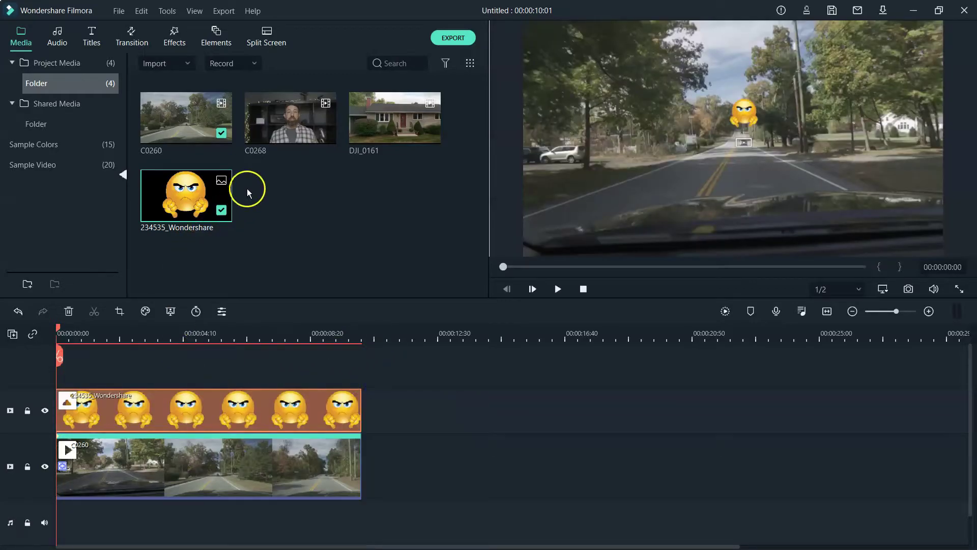
pyautogui.click(265, 464)
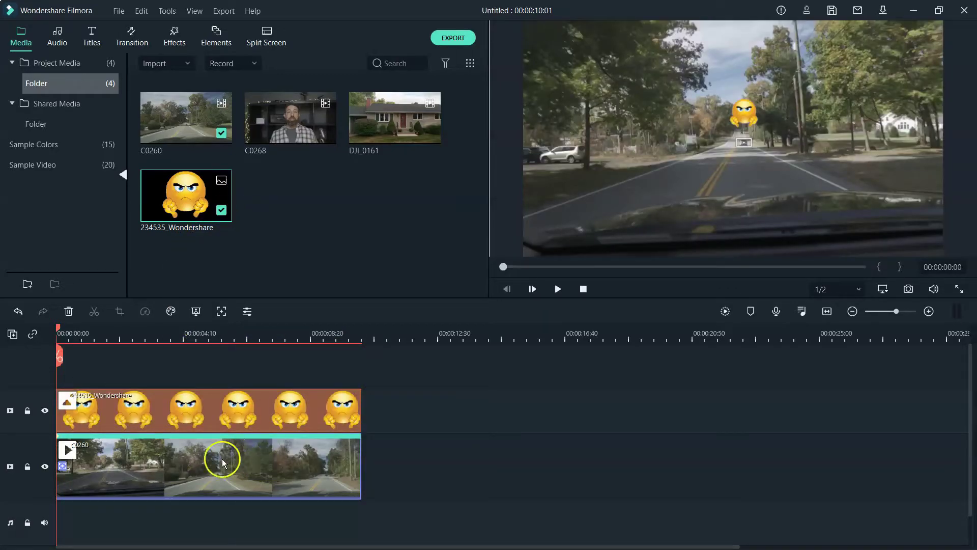
pyautogui.click(222, 312)
pyautogui.click(237, 191)
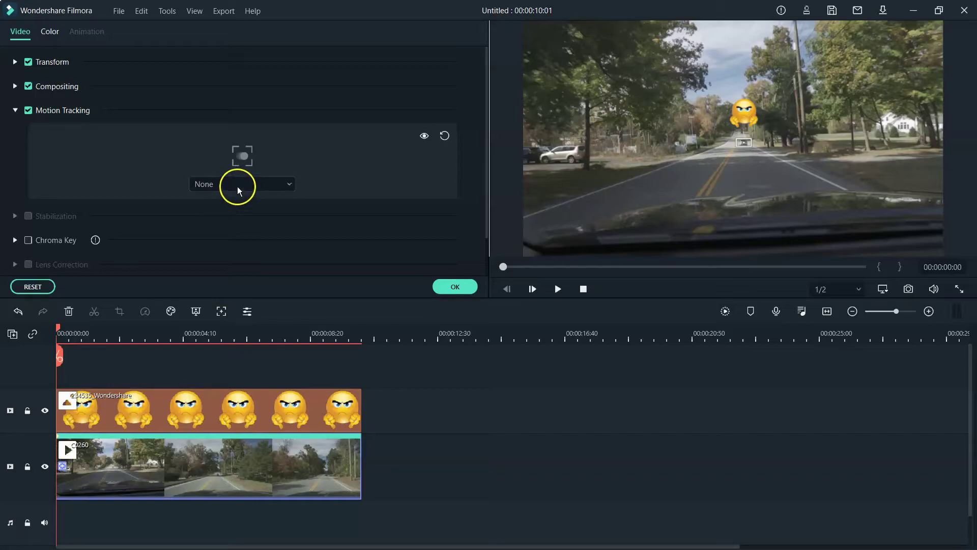
pyautogui.click(237, 186)
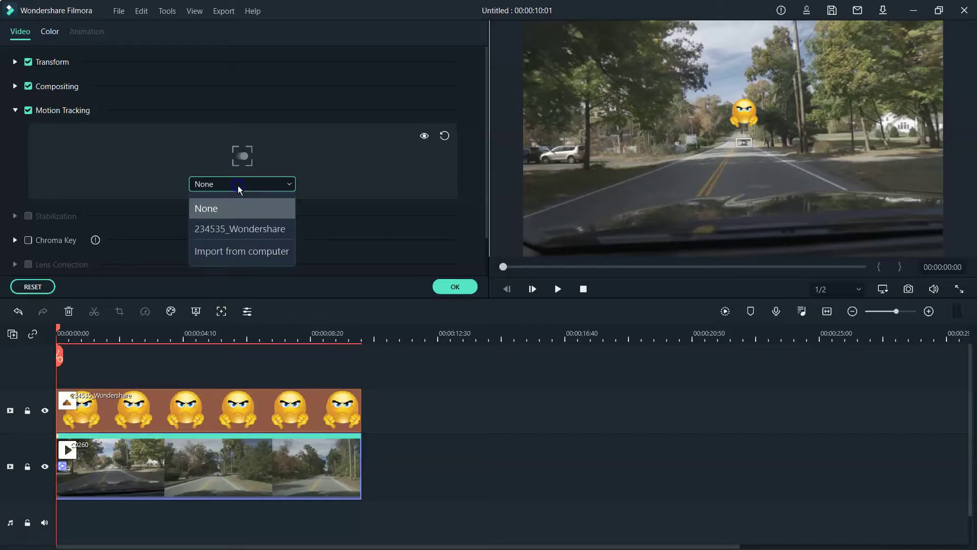
pyautogui.click(254, 235)
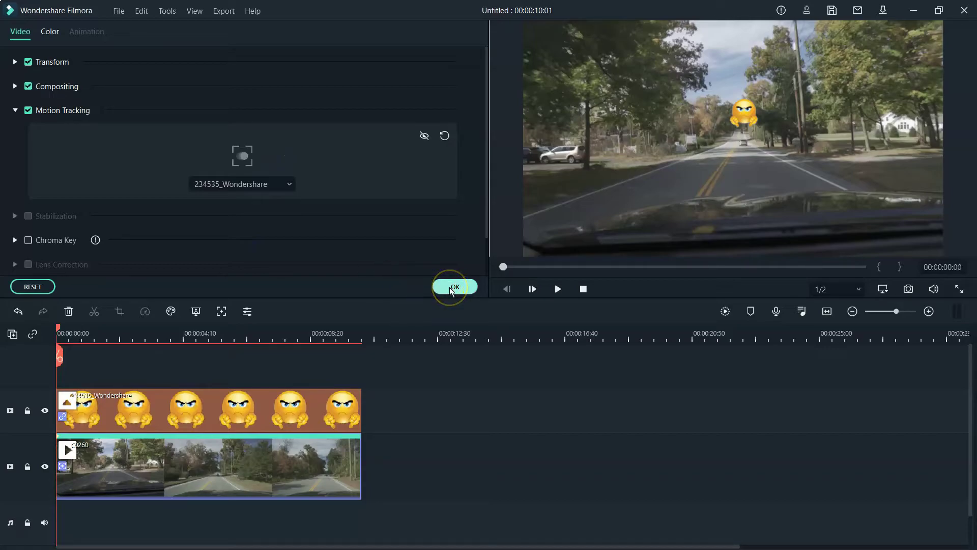
# Step: Play the timeline to check how the emoji follows the car, and return the playhead to the start
pyautogui.click(558, 288)
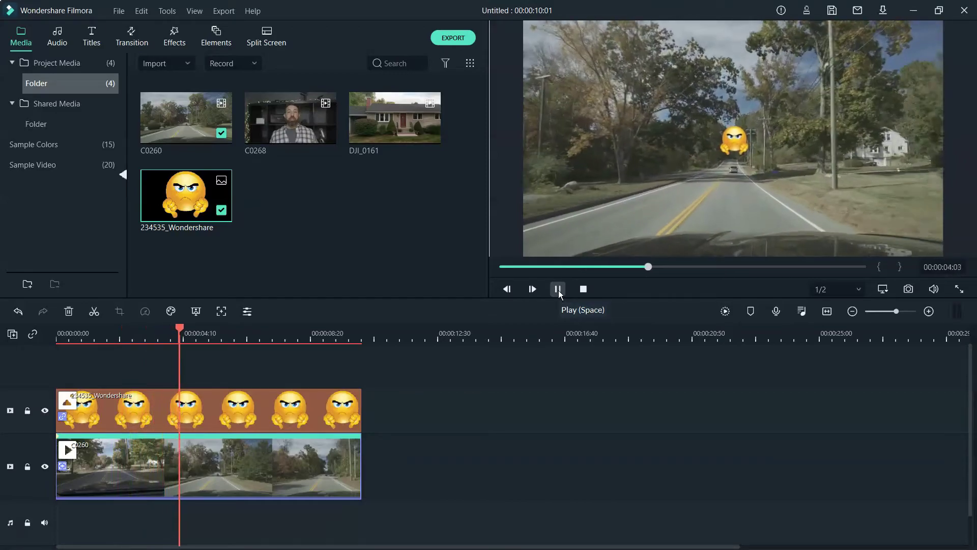
pyautogui.click(558, 288)
pyautogui.click(473, 296)
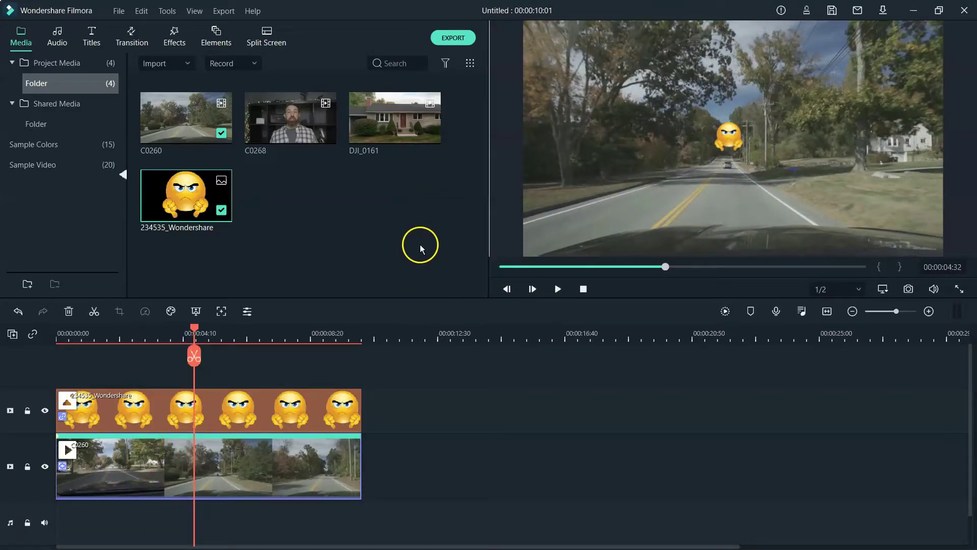
pyautogui.moveTo(195, 329); pyautogui.dragTo(57, 342)
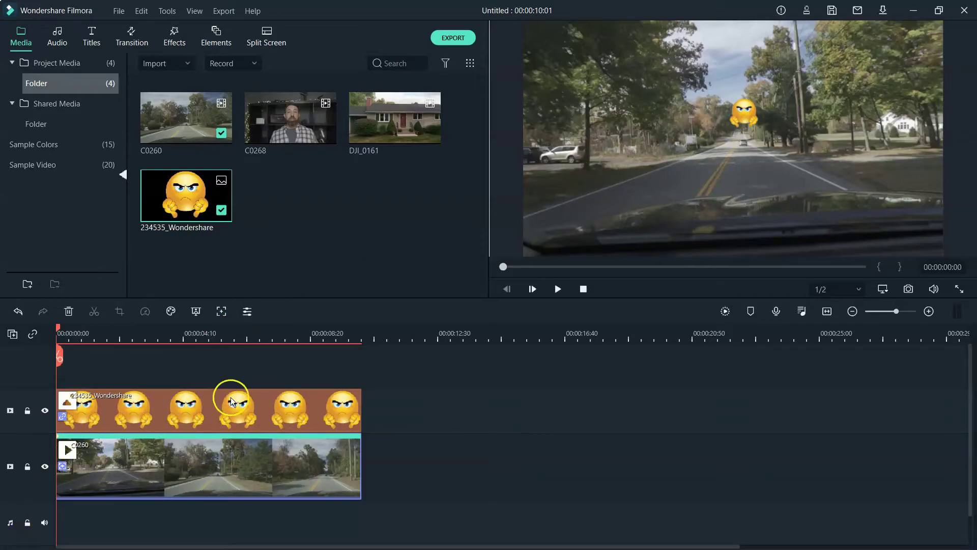
# Step: Reopen the C0260 clip's motion tracking settings and look through the options for the linked object
pyautogui.click(221, 311)
pyautogui.click(270, 185)
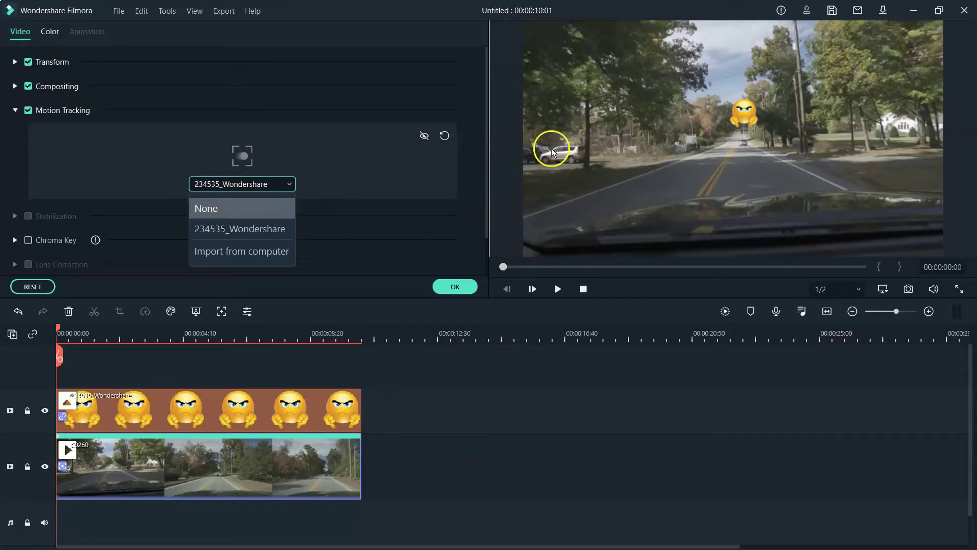
pyautogui.click(351, 154)
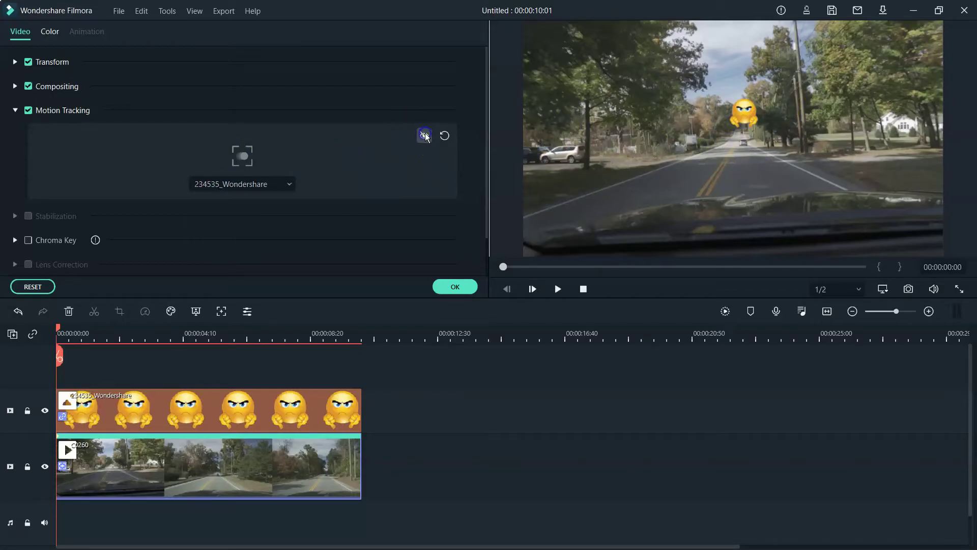